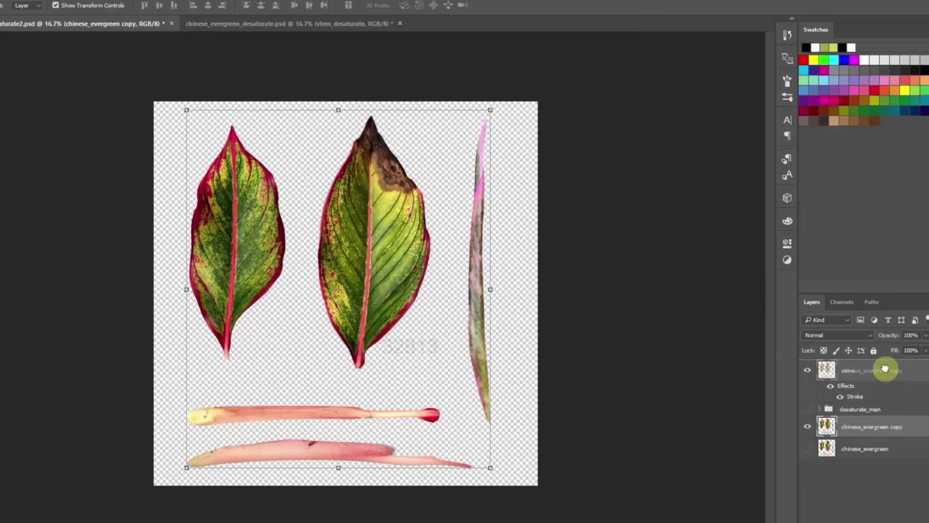
# - Move the chinese_evergreen copy layer above veins and show the Channels list
pyautogui.moveTo(885, 368); pyautogui.dragTo(886, 371)
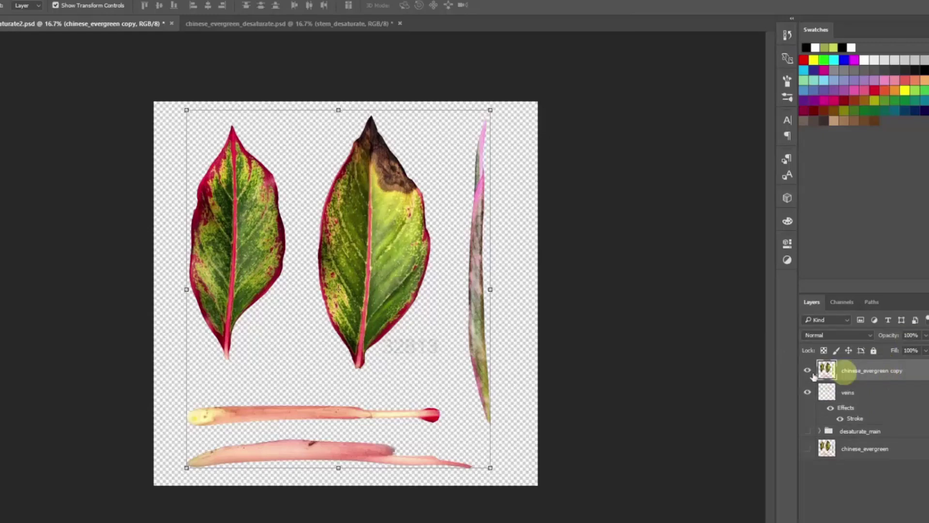
pyautogui.click(847, 303)
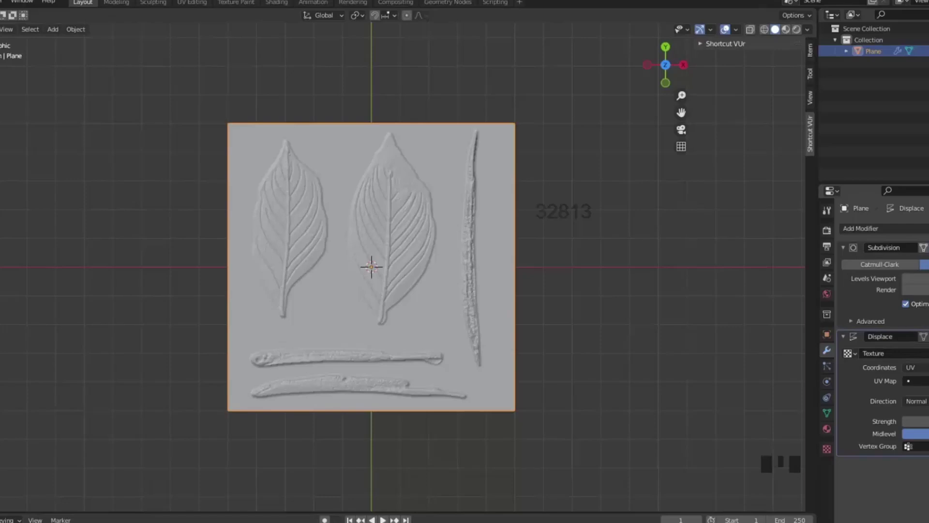
# - Apply the Subdivision and Displace modifiers on the plane
pyautogui.click(917, 261)
pyautogui.click(923, 248)
pyautogui.click(917, 262)
pyautogui.scroll(1, 553, 377)
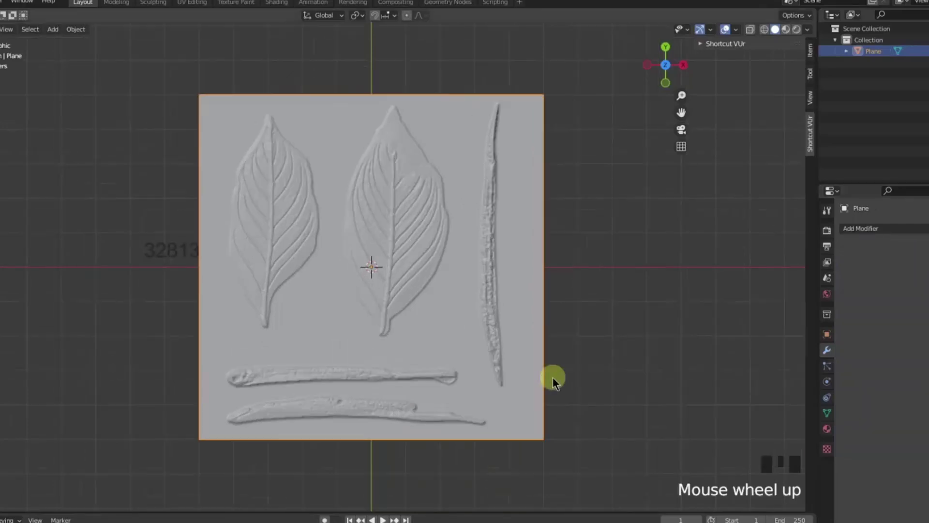
pyautogui.click(827, 334)
pyautogui.scroll(-2, 551, 313)
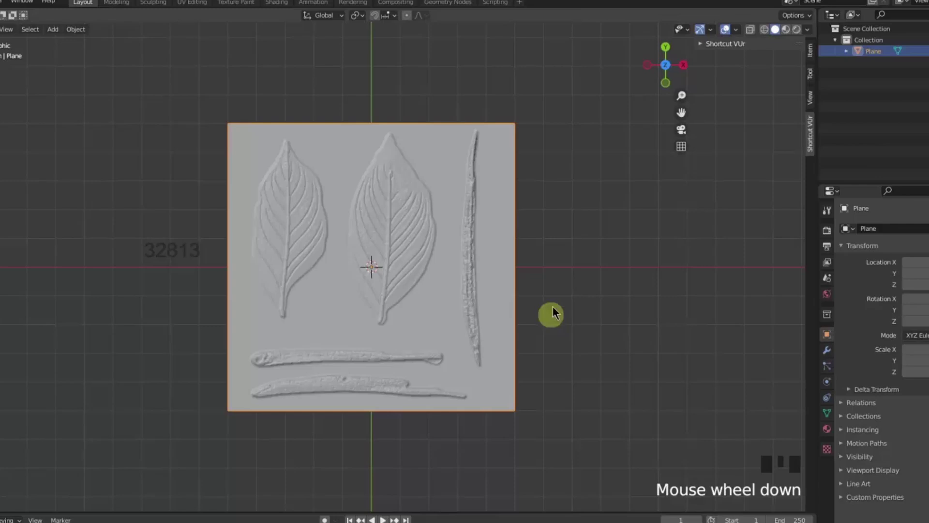
# - Delete the flat background faces around the leaves and lower the mesh's Scale Z
pyautogui.moveTo(551, 314); pyautogui.dragTo(545, 278, button='middle')
pyautogui.press('KP_1')
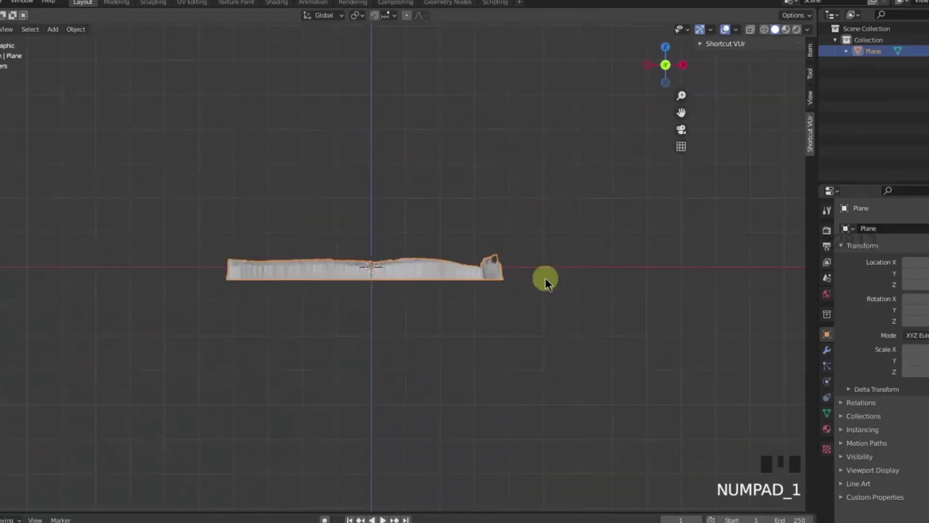
pyautogui.scroll(3, 450, 292)
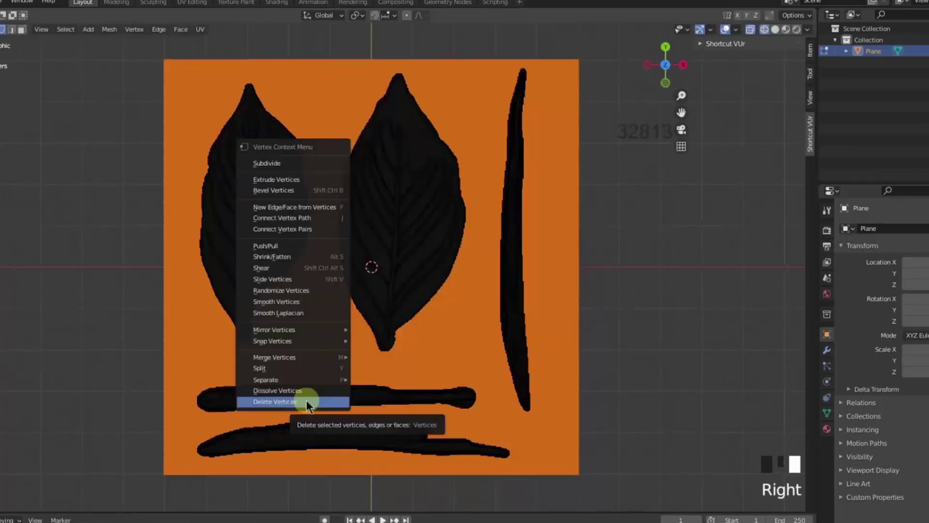
pyautogui.click(306, 400)
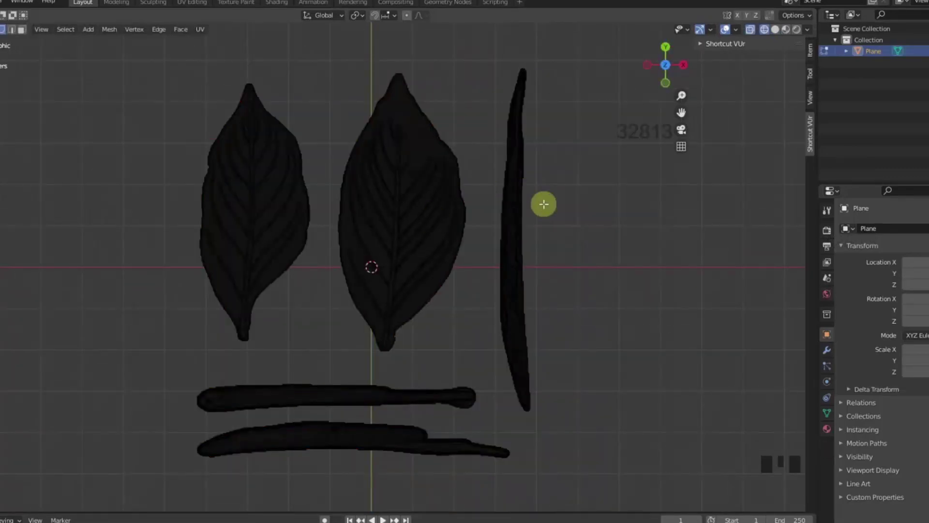
pyautogui.click(630, 225)
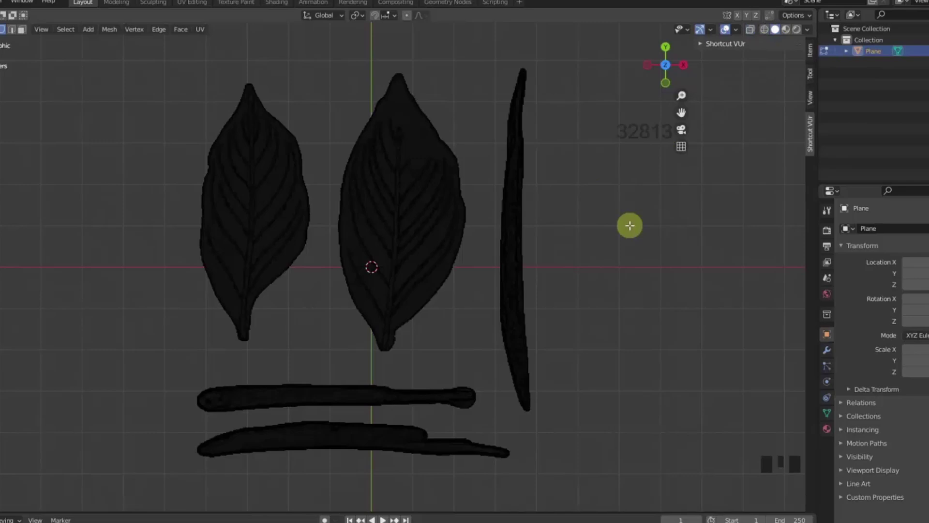
pyautogui.press('Tab')
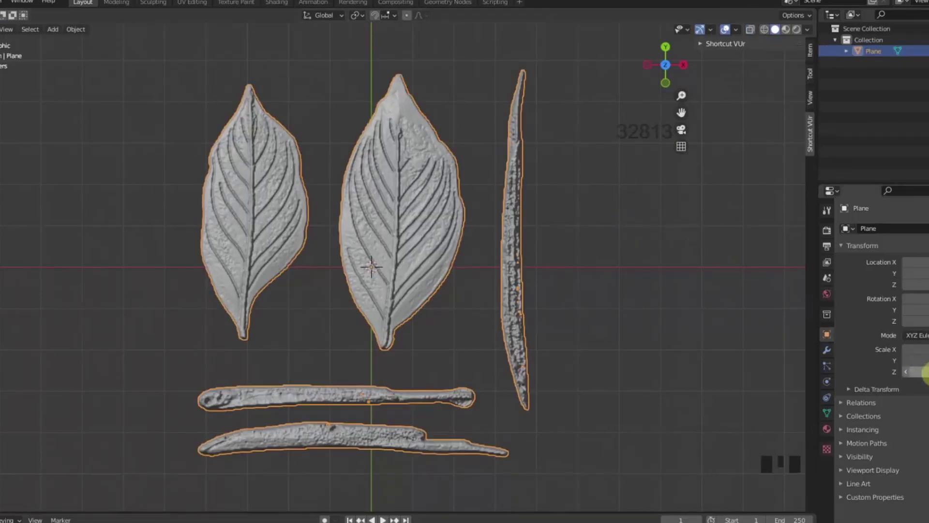
pyautogui.click(587, 344)
pyautogui.click(687, 284)
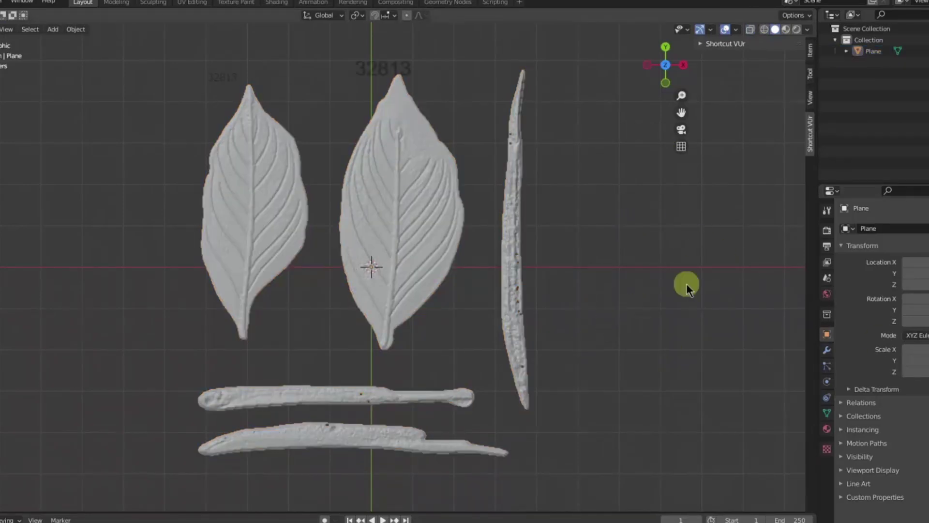
# - Uncheck Only Smooth on the CorrectiveSmooth modifier so smoothing covers the whole leaf
pyautogui.hotkey('shift', 'a')
pyautogui.moveTo(639, 249)
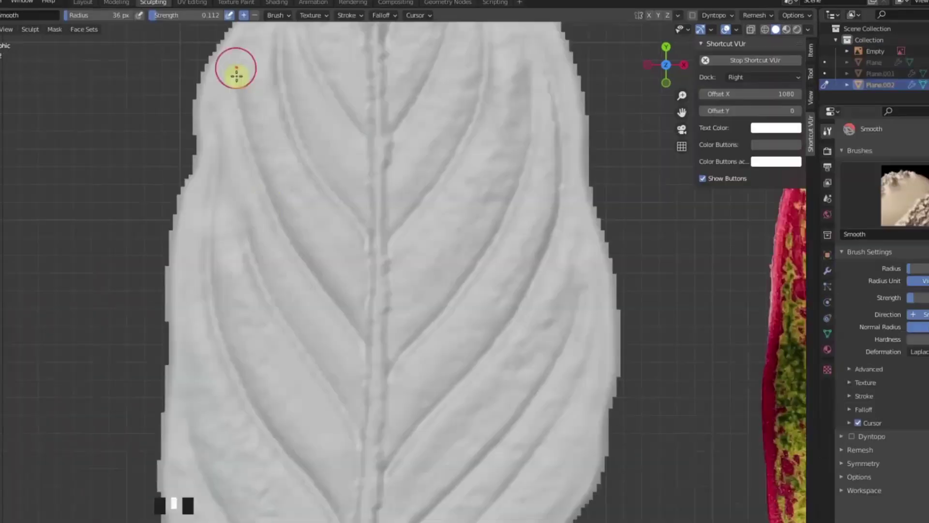
pyautogui.scroll(-3, 335, 233)
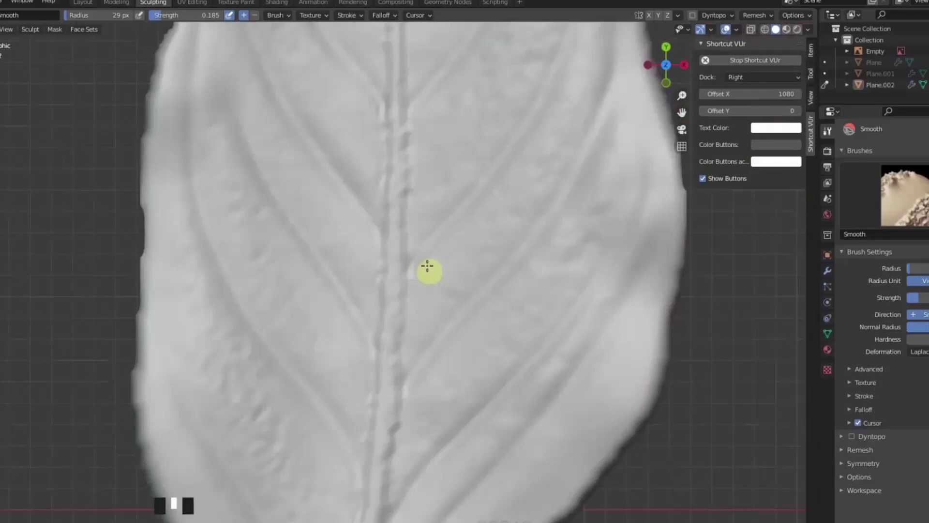
pyautogui.scroll(-4, 380, 356)
pyautogui.scroll(5, 417, 391)
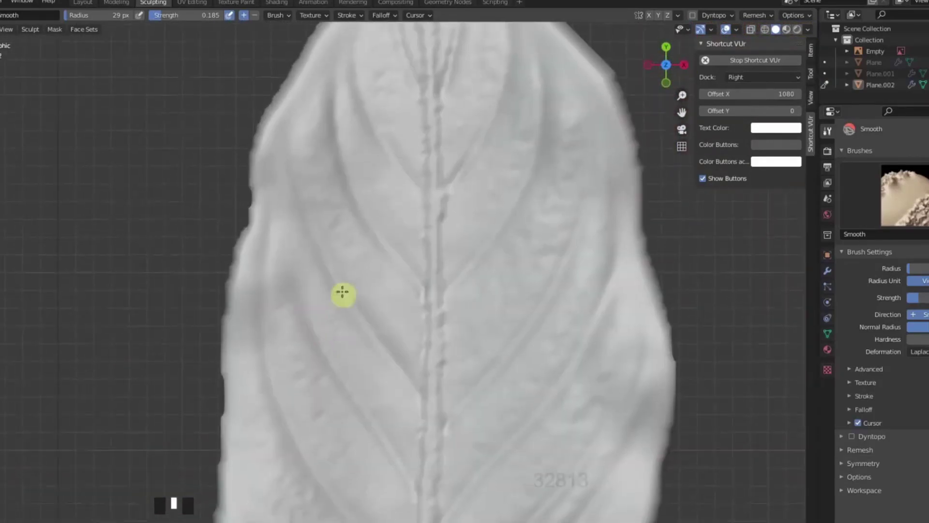
pyautogui.scroll(-4, 342, 295)
pyautogui.scroll(4, 444, 258)
pyautogui.click(907, 270)
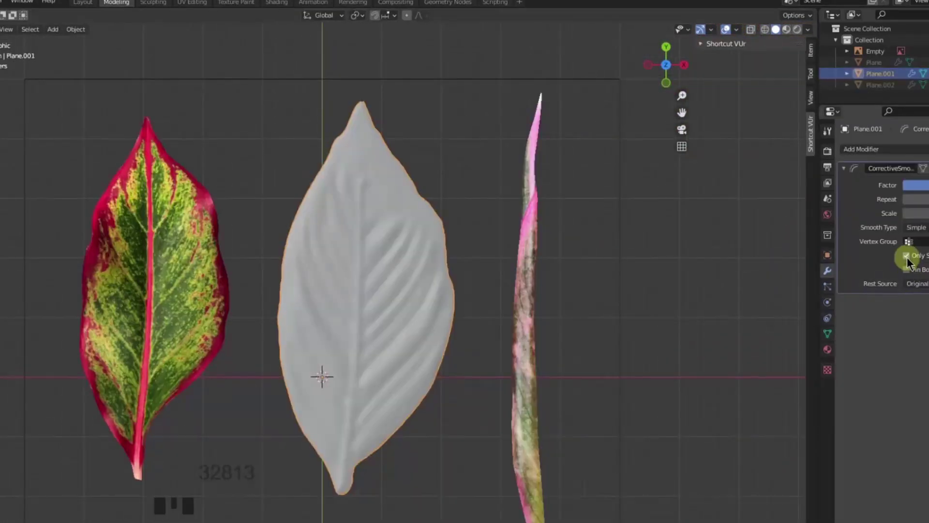
pyautogui.click(906, 257)
# - Select the elongated leaf mesh and edit its Corrective Smooth Scale value
pyautogui.scroll(2, 504, 282)
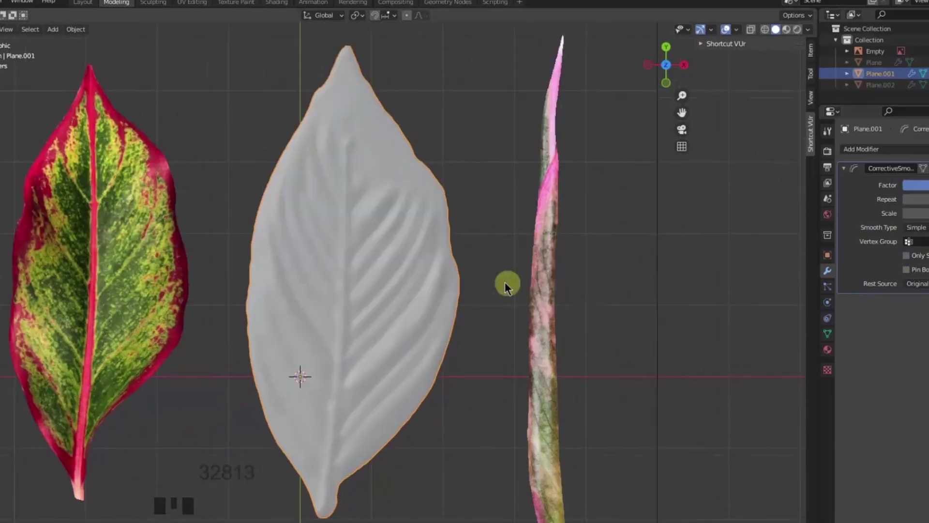
pyautogui.moveTo(504, 282); pyautogui.dragTo(533, 169, button='middle')
pyautogui.press('KP_7')
pyautogui.click(520, 290)
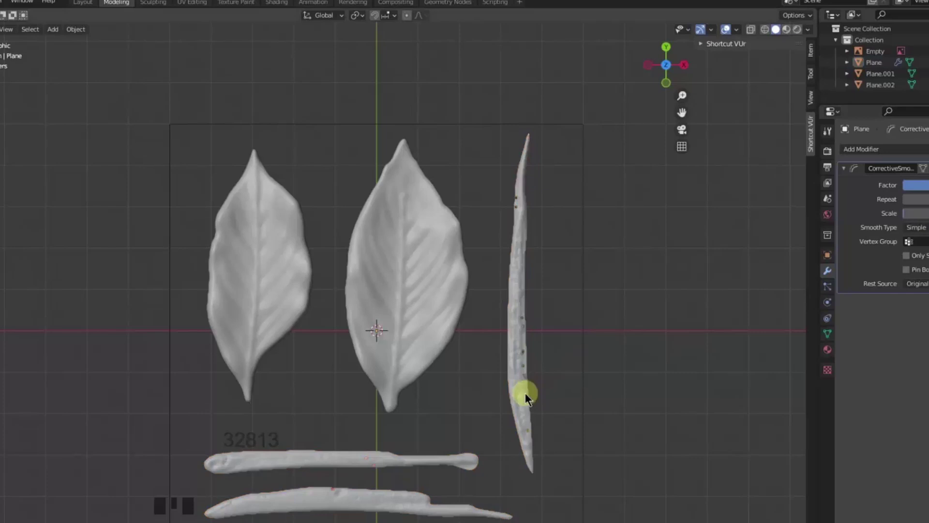
pyautogui.click(914, 213)
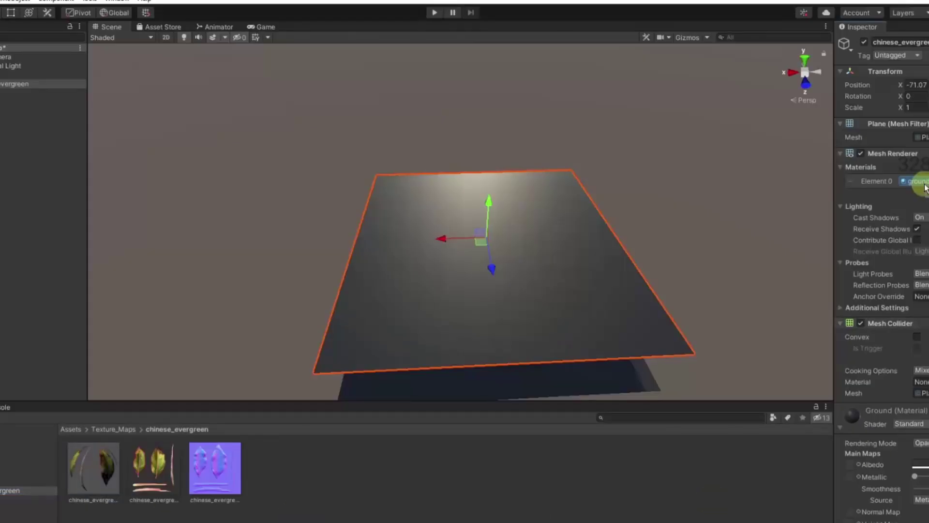
# - Assign the chinese_evergreen material to the leaf plane and set the ground's Scale X to 5
pyautogui.moveTo(924, 186); pyautogui.dragTo(919, 183)
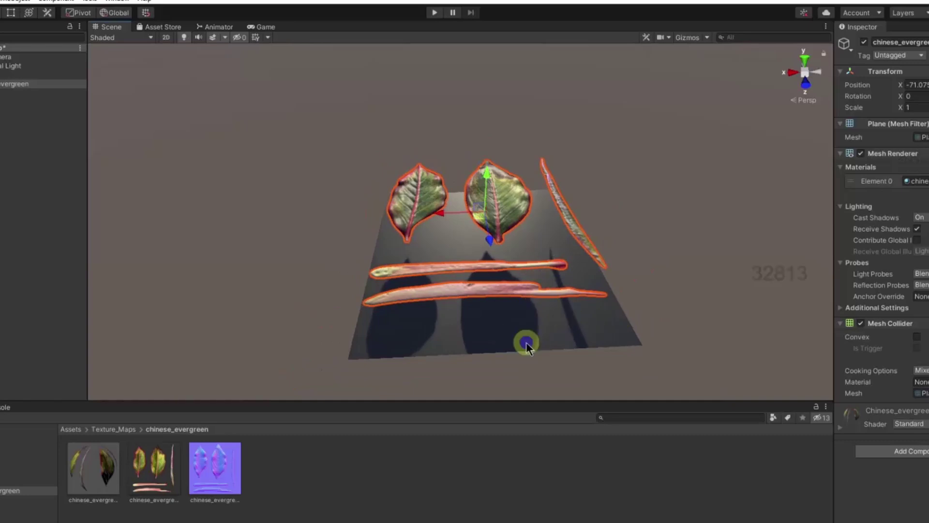
pyautogui.click(526, 344)
pyautogui.doubleClick(914, 107)
pyautogui.write('5')
pyautogui.press('Return')
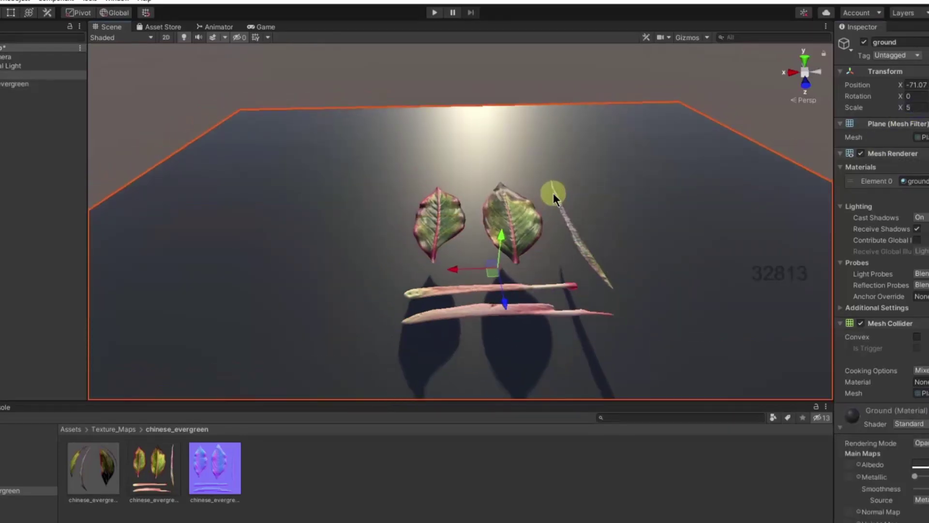
# - Try resizing the chinese_evergreen leaf plane, keeping its original size
pyautogui.click(568, 253)
pyautogui.press('r')
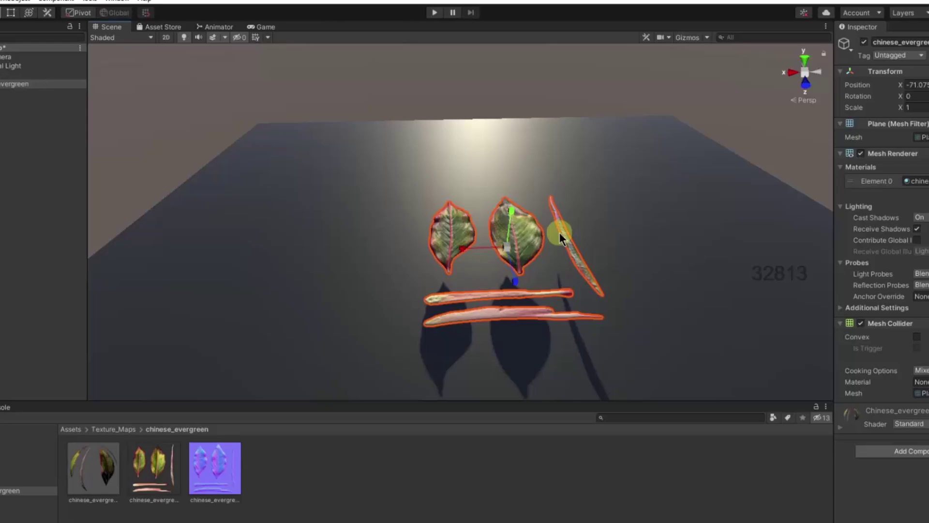
pyautogui.moveTo(504, 247); pyautogui.dragTo(457, 255)
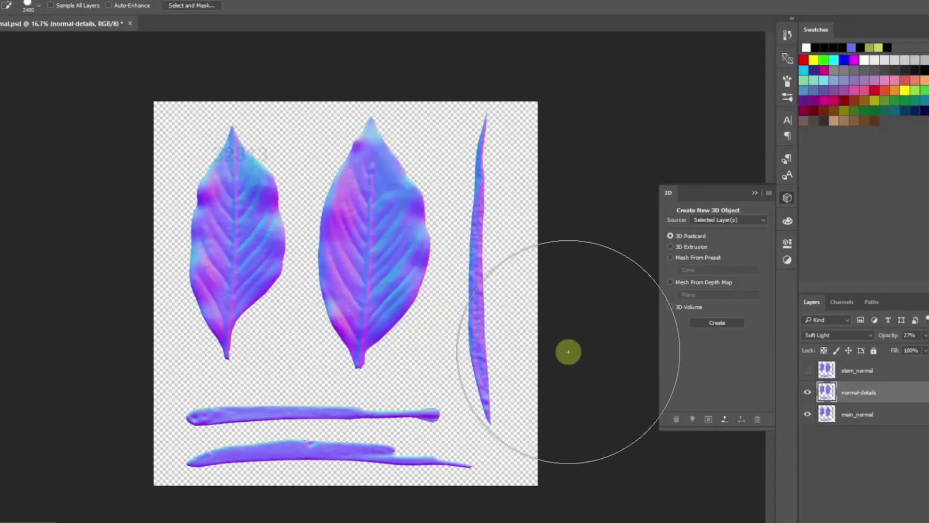
# - Select the stem_normal layer and make it visible
pyautogui.click(863, 376)
pyautogui.click(807, 370)
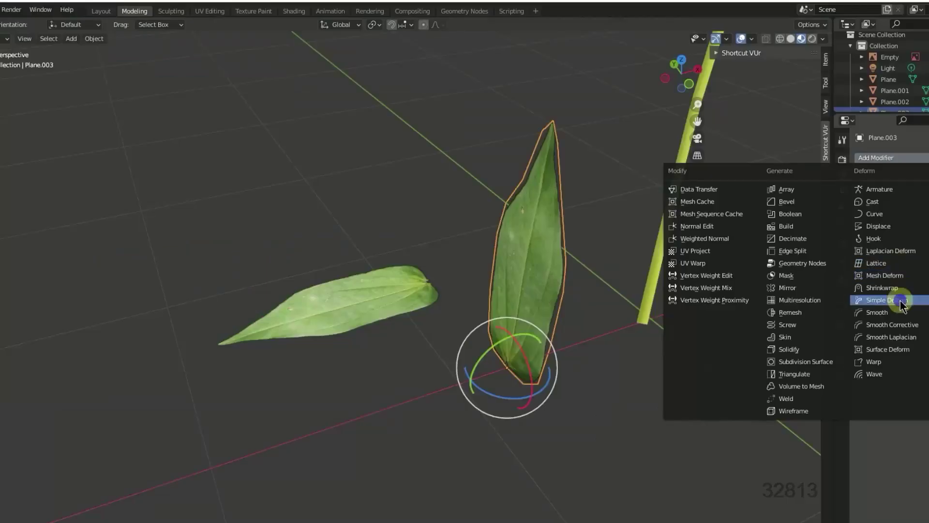
# - Add a Simple Deform modifier set to Bend on the selected leaf
pyautogui.click(901, 304)
pyautogui.click(913, 193)
pyautogui.moveTo(661, 292); pyautogui.dragTo(491, 279, button='middle')
pyautogui.press('r')
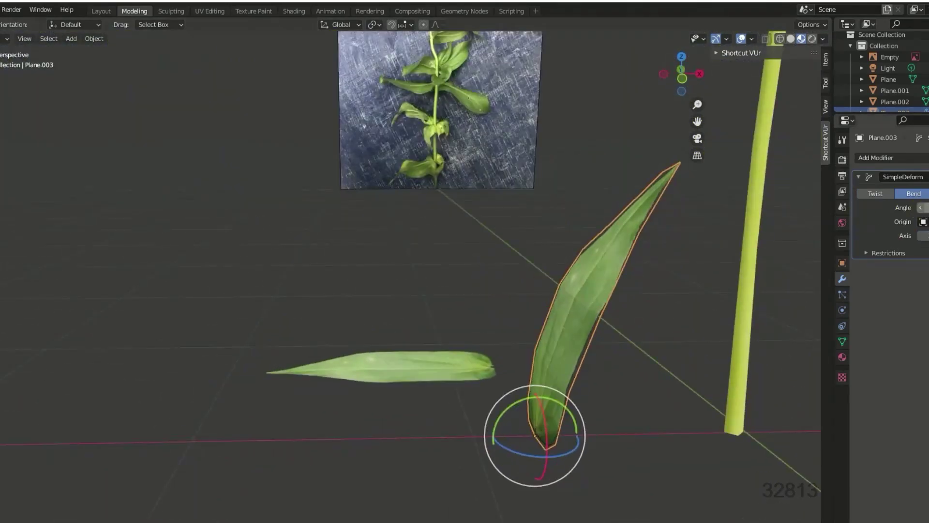
pyautogui.click(190, 314)
pyautogui.press('r')
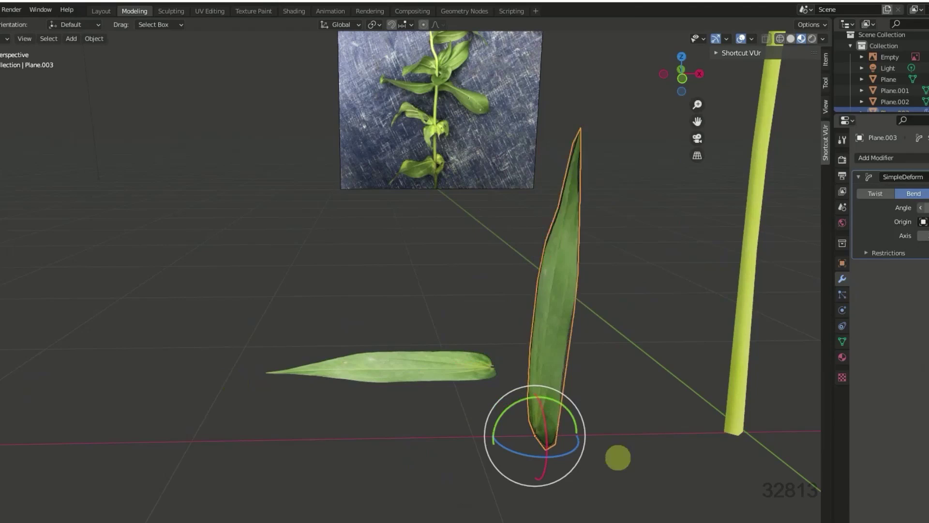
pyautogui.rightClick(258, 449)
# - Give leaf Plane.004 a Bend Simple Deform and adjust its angle to curl it
pyautogui.moveTo(888, 397); pyautogui.dragTo(472, 281, button='middle')
pyautogui.click(371, 306)
pyautogui.click(876, 157)
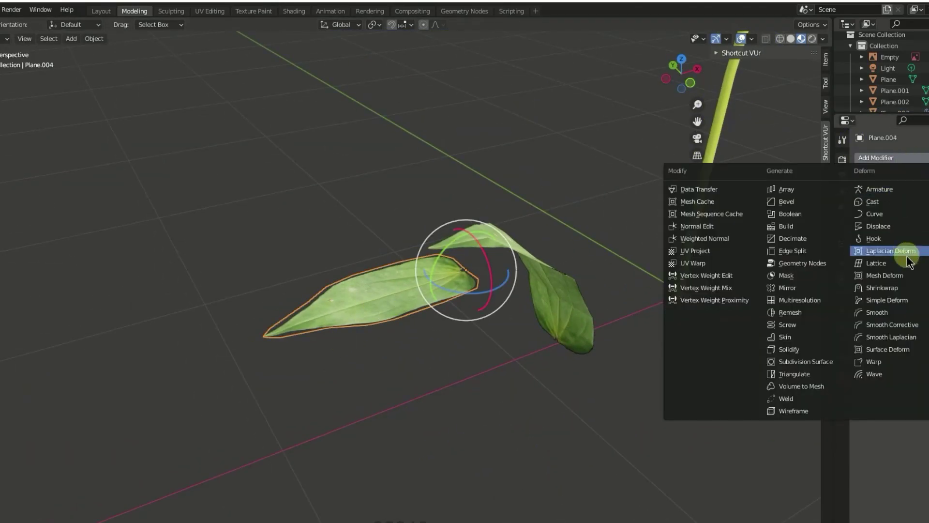
pyautogui.click(906, 251)
pyautogui.click(913, 194)
pyautogui.moveTo(653, 300); pyautogui.dragTo(586, 291, button='middle')
pyautogui.moveTo(922, 207); pyautogui.dragTo(906, 242)
# - Switch Transform Orientation to Local and rotate the leaf downward on the stem
pyautogui.click(842, 262)
pyautogui.click(341, 25)
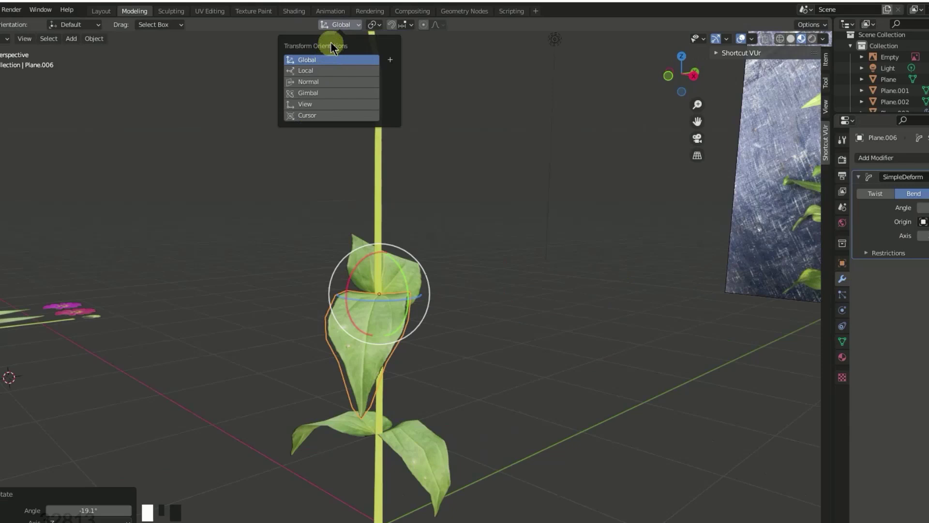
pyautogui.click(321, 76)
pyautogui.moveTo(523, 203); pyautogui.dragTo(434, 264, button='middle')
pyautogui.moveTo(434, 264)
pyautogui.mouseDown()
pyautogui.moveTo(446, 269)
pyautogui.moveTo(436, 264)
pyautogui.mouseUp()
pyautogui.moveTo(436, 264); pyautogui.dragTo(437, 295, button='middle')
# - Check the leaf against the reference image from the front view
pyautogui.press('KP_1')
pyautogui.scroll(-3, 509, 309)
pyautogui.scroll(3, 508, 309)
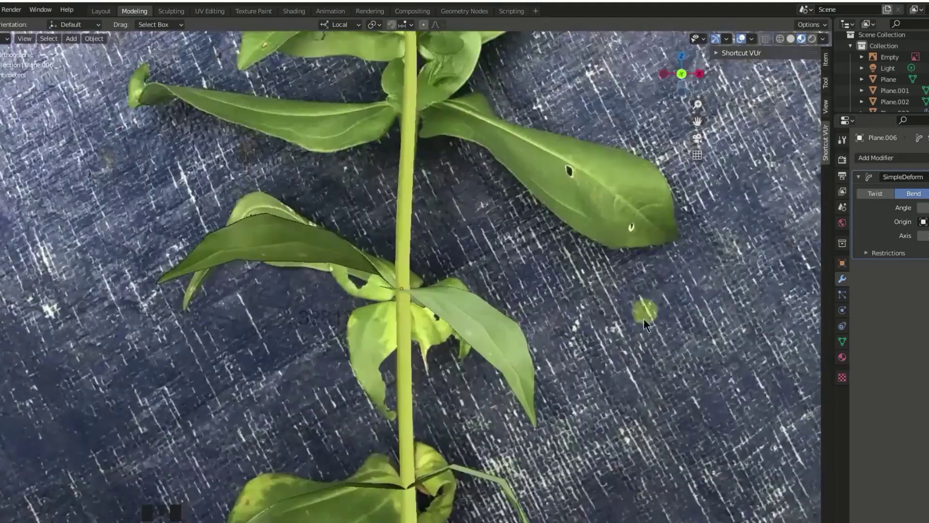
pyautogui.click(493, 321)
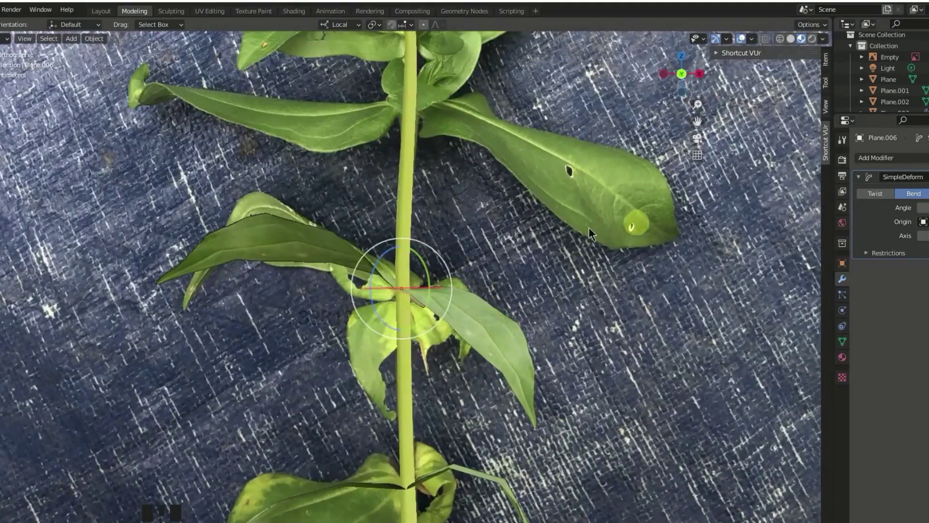
pyautogui.moveTo(629, 218); pyautogui.dragTo(480, 312, button='middle')
pyautogui.click(764, 224)
pyautogui.press('KP_1')
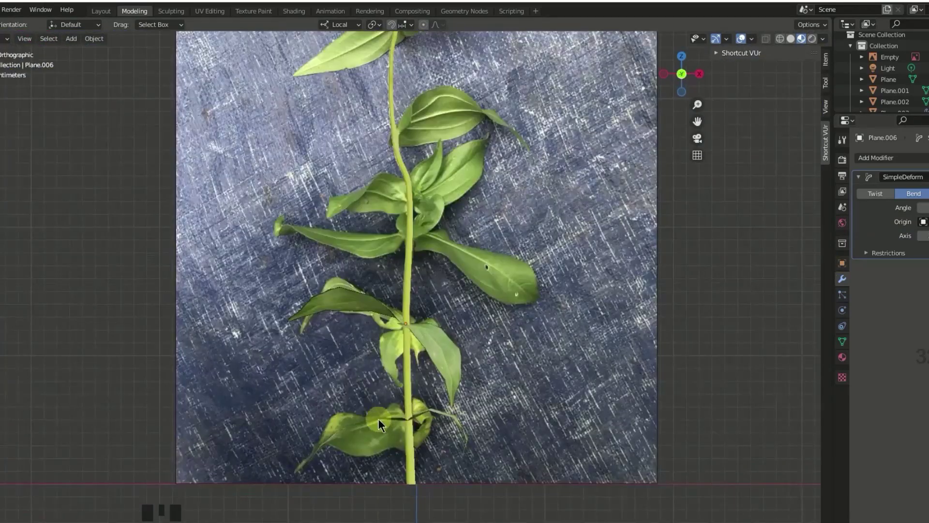
# - Duplicate the bottom leaf in place as Plane.007
pyautogui.click(535, 398)
pyautogui.hotkey('ctrl', 'z')
pyautogui.hotkey('shift', 'd')
pyautogui.press('Escape')
pyautogui.click(339, 25)
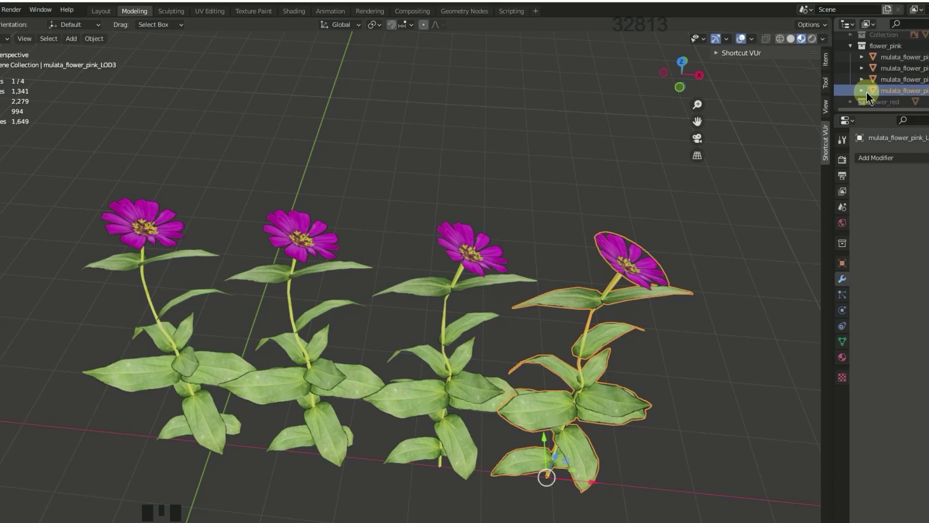
# - Expand the pink flower LOD entries in the Outliner and add a modifier to LOD3
pyautogui.click(862, 91)
pyautogui.scroll(-1, 920, 92)
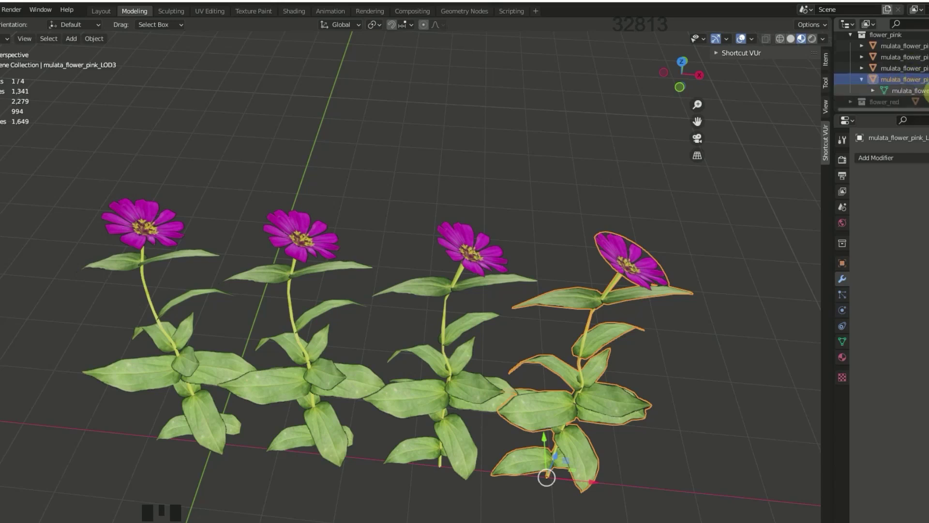
pyautogui.click(862, 79)
pyautogui.click(862, 68)
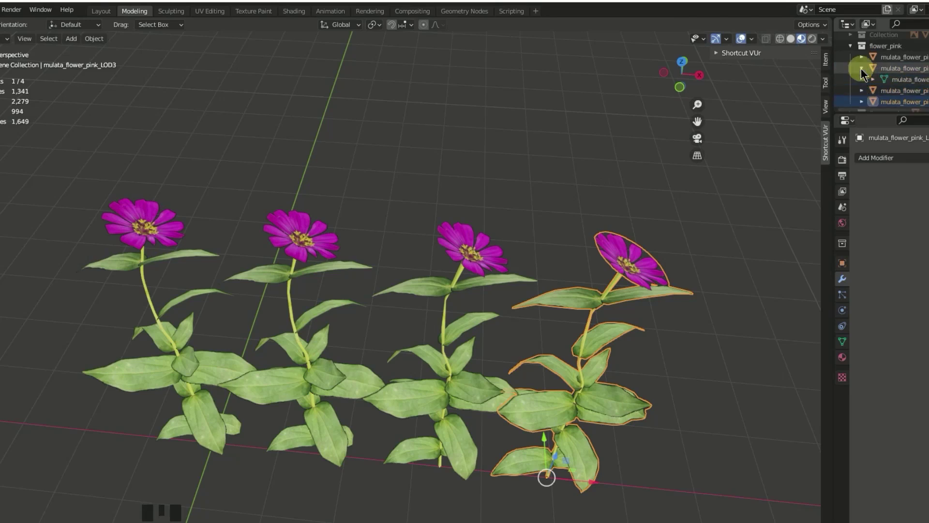
pyautogui.click(913, 80)
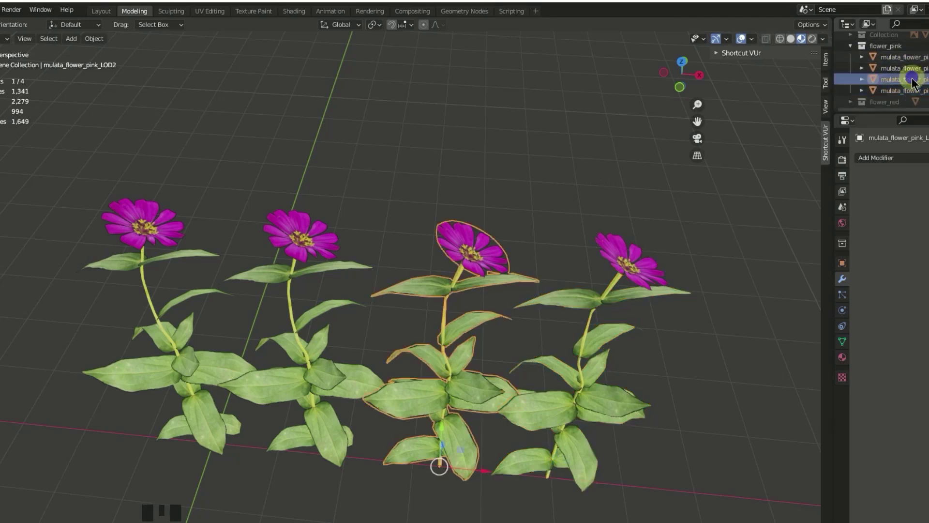
pyautogui.click(910, 91)
pyautogui.scroll(3, 651, 201)
pyautogui.click(887, 161)
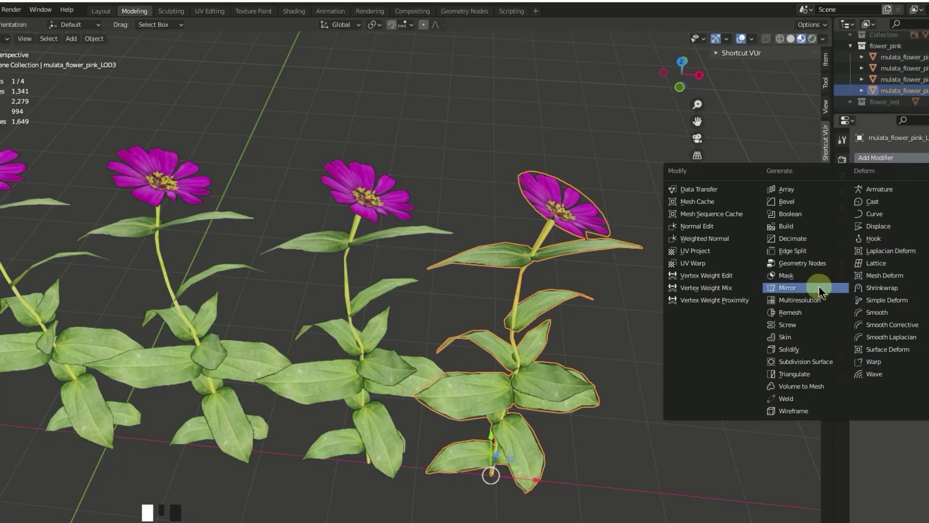
pyautogui.click(818, 286)
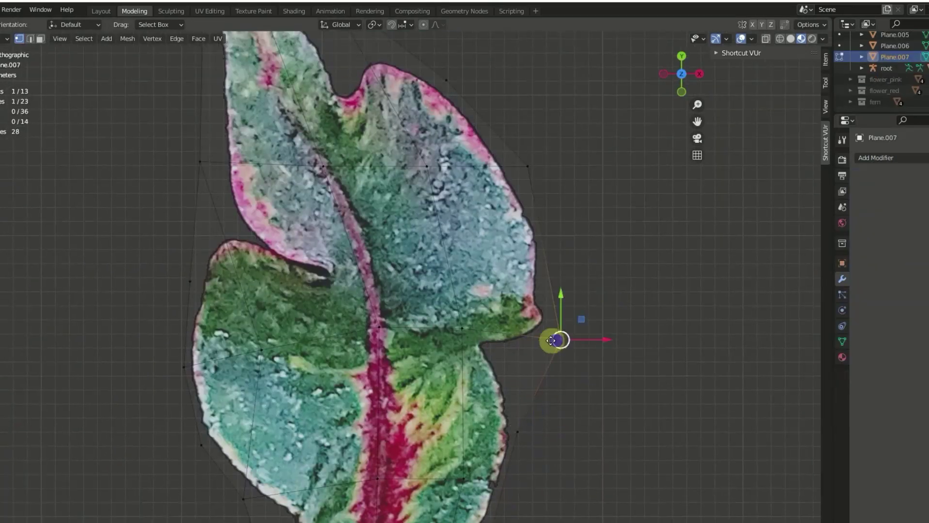
# - Drag Plane.007's outline vertices onto the textured leaf's edge
pyautogui.moveTo(551, 340); pyautogui.dragTo(512, 368)
pyautogui.moveTo(499, 471); pyautogui.dragTo(500, 416)
pyautogui.moveTo(442, 466); pyautogui.dragTo(471, 467)
# - Nudge a vertex near the leaf's base slightly
pyautogui.click(420, 511)
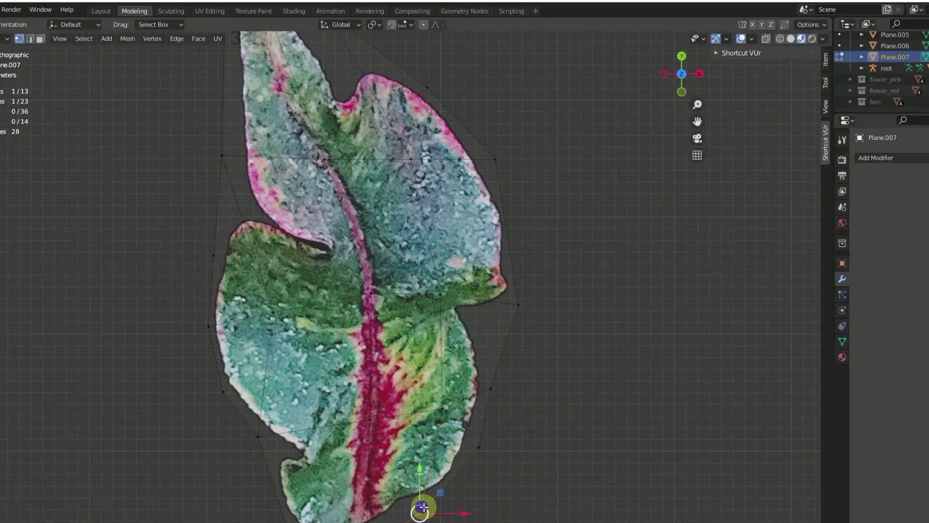
pyautogui.moveTo(370, 507); pyautogui.dragTo(372, 509)
pyautogui.hscroll(-4, 521, 411)
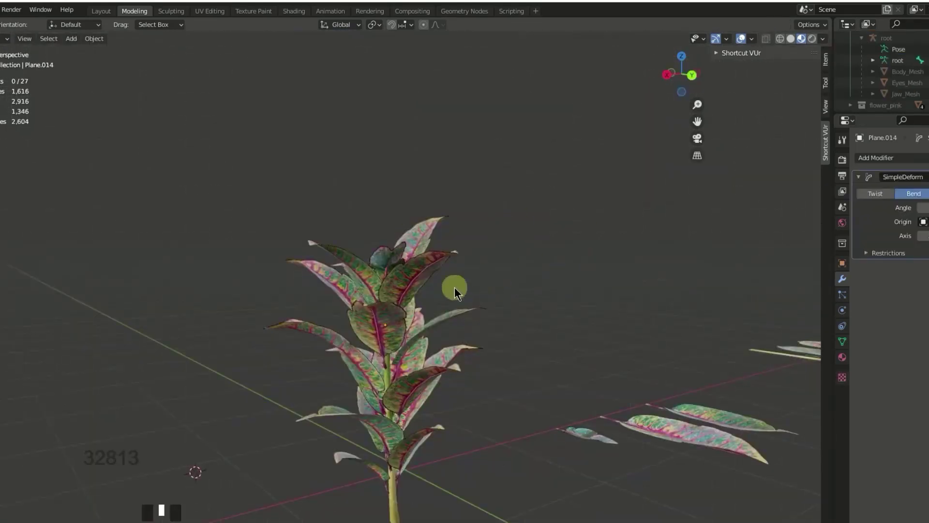
# - Bend upper croton leaf Plane.016 by moving its stem-top vertex with proportional falloff
pyautogui.moveTo(455, 287); pyautogui.dragTo(690, 286, button='middle')
pyautogui.click(589, 280)
pyautogui.moveTo(551, 349); pyautogui.dragTo(541, 406, button='middle')
pyautogui.scroll(3, 515, 445)
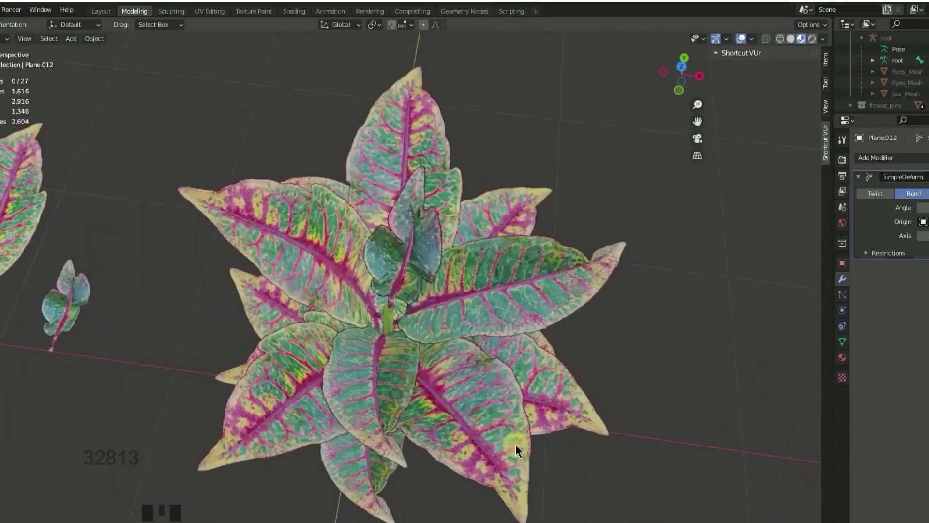
pyautogui.moveTo(515, 444); pyautogui.dragTo(440, 191, button='middle')
pyautogui.click(440, 191)
pyautogui.press('Tab')
pyautogui.click(438, 182)
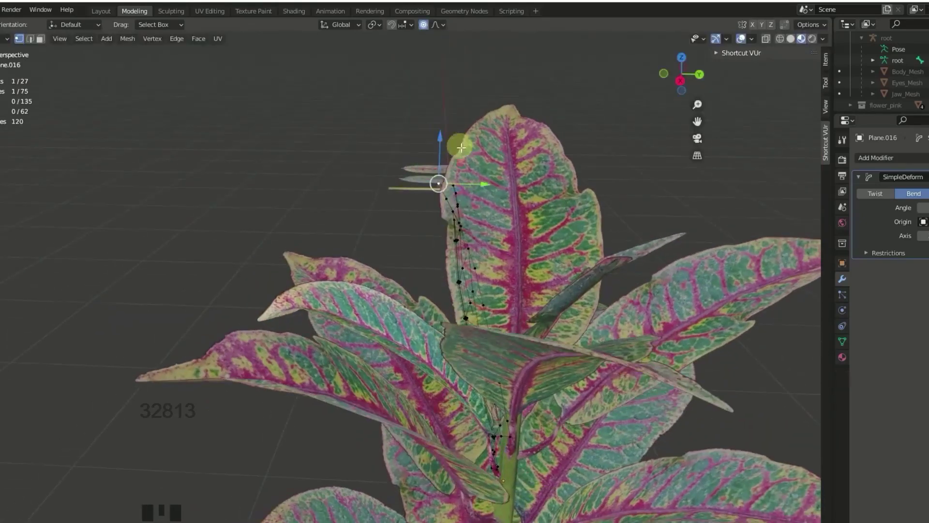
pyautogui.press('g')
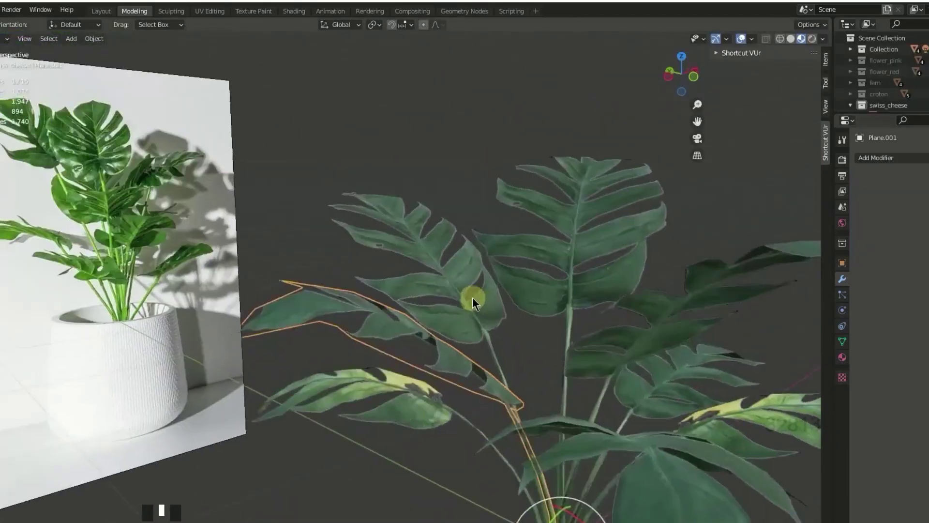
pyautogui.moveTo(473, 297); pyautogui.dragTo(321, 410, button='middle')
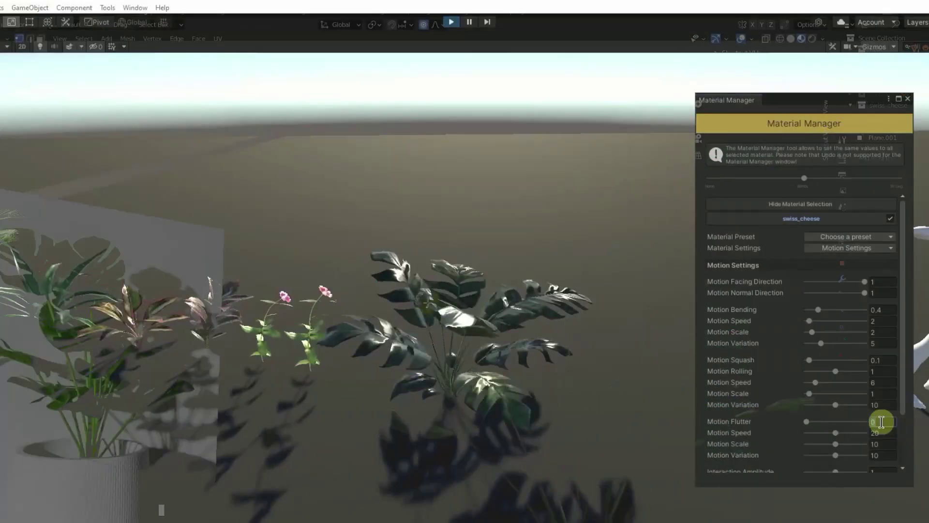
# - Change the swiss_cheese material's first Motion Scale from 2 to 5
pyautogui.keyDown('alt'); pyautogui.moveTo(532, 339); pyautogui.dragTo(290, 417); pyautogui.keyUp('alt')
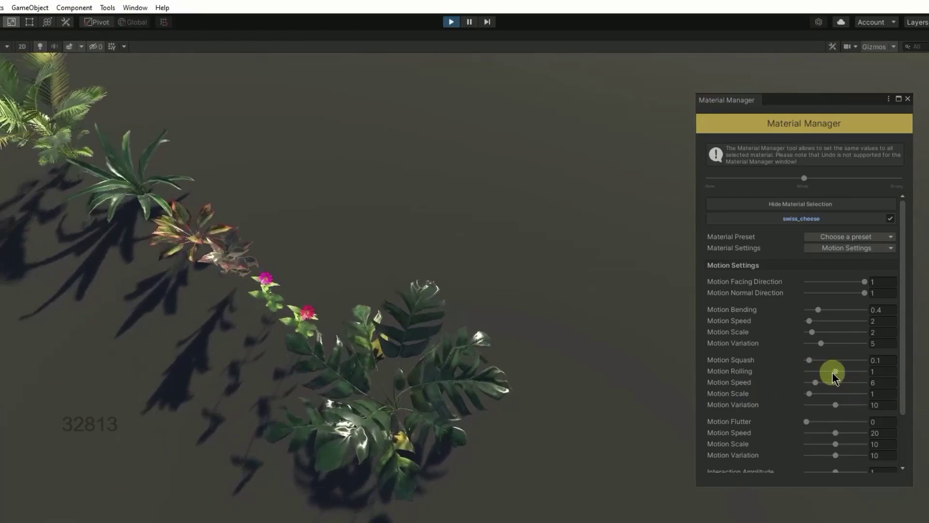
pyautogui.click(887, 371)
pyautogui.click(881, 332)
pyautogui.write('5')
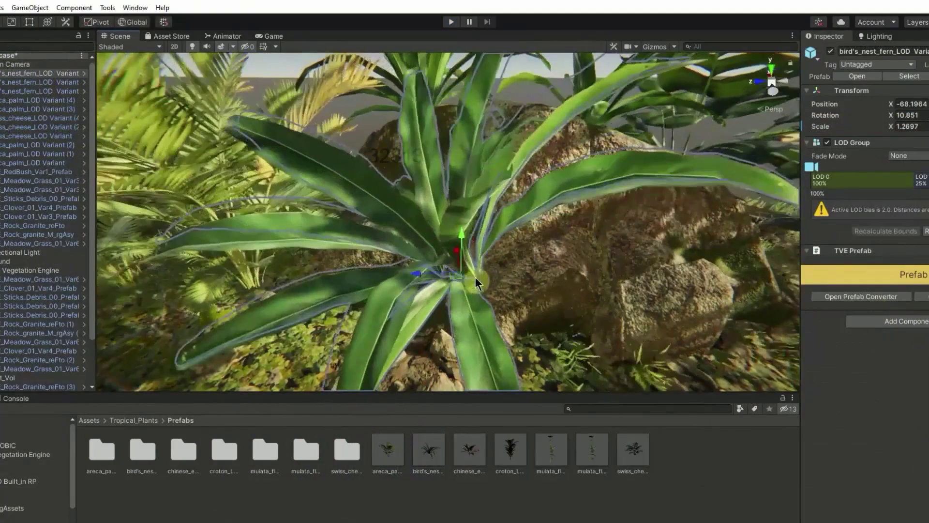
pyautogui.scroll(-5, 431, 202)
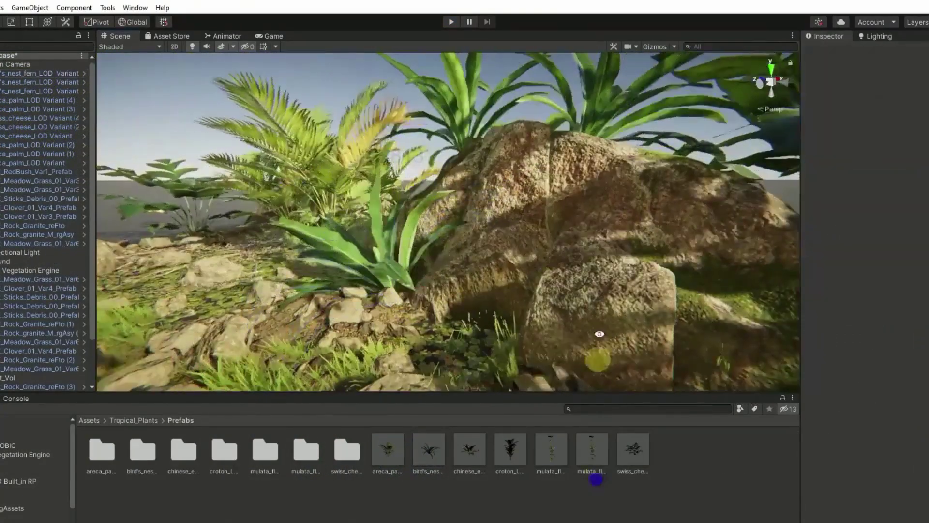
pyautogui.moveTo(600, 332); pyautogui.dragTo(673, 297, button='right')
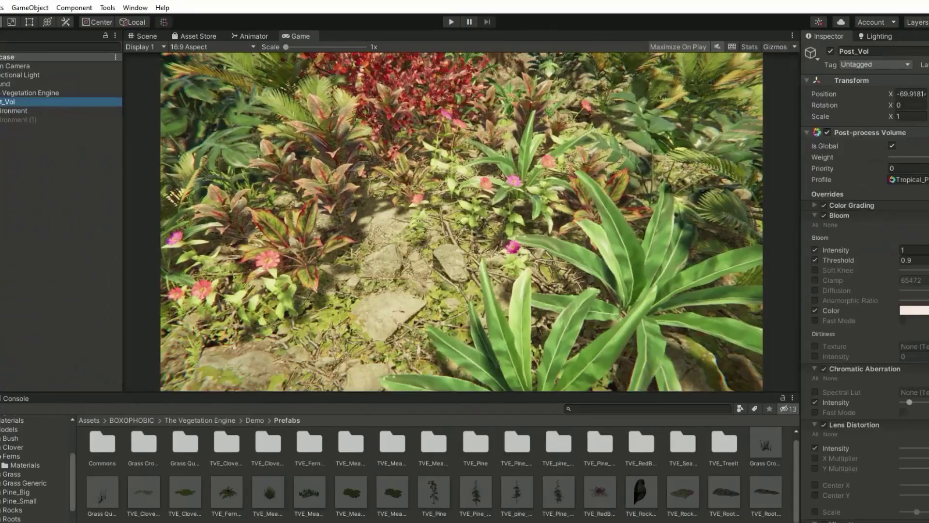
# - Lower the Bloom Threshold to 0.71 and enable Bloom Diffusion
pyautogui.click(854, 122)
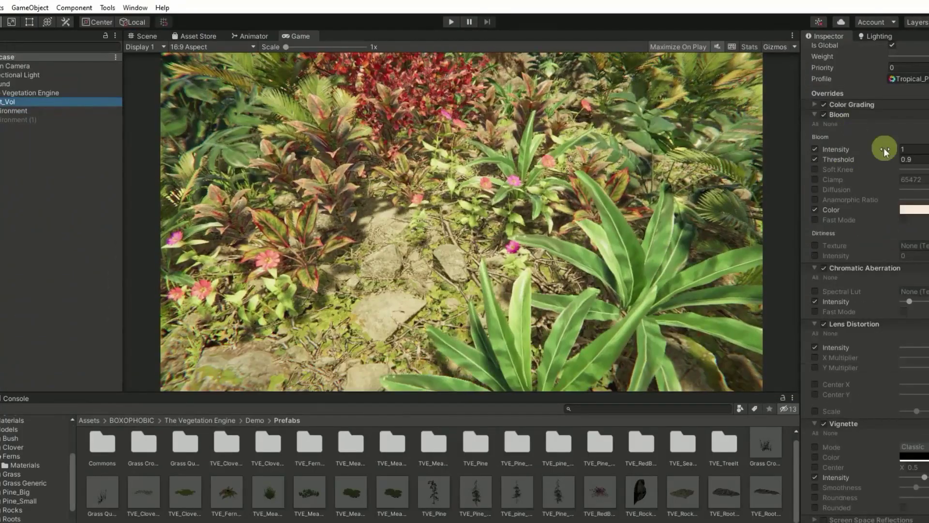
pyautogui.moveTo(889, 161)
pyautogui.mouseDown()
pyautogui.moveTo(866, 164)
pyautogui.moveTo(886, 165)
pyautogui.mouseUp()
pyautogui.click(815, 190)
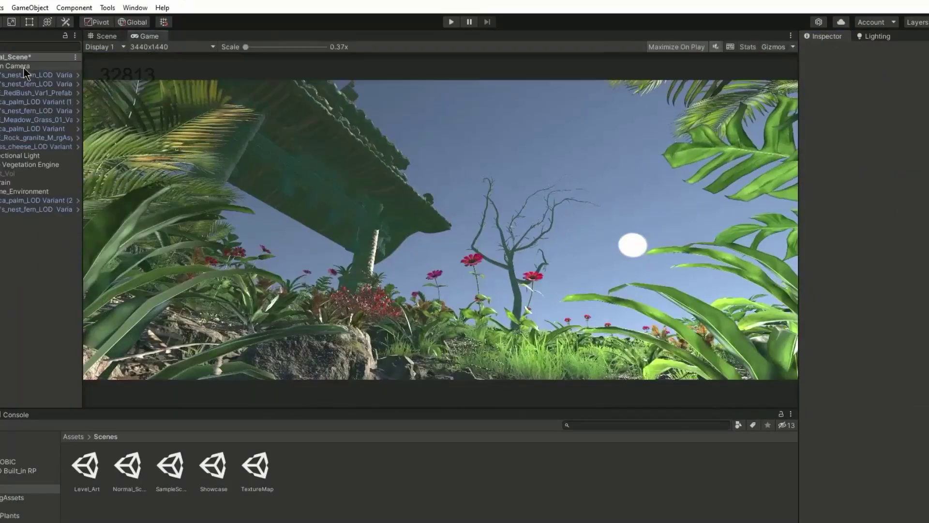
# - Align the Main Camera with the current view and save the scene
pyautogui.click(23, 67)
pyautogui.click(30, 7)
pyautogui.click(71, 242)
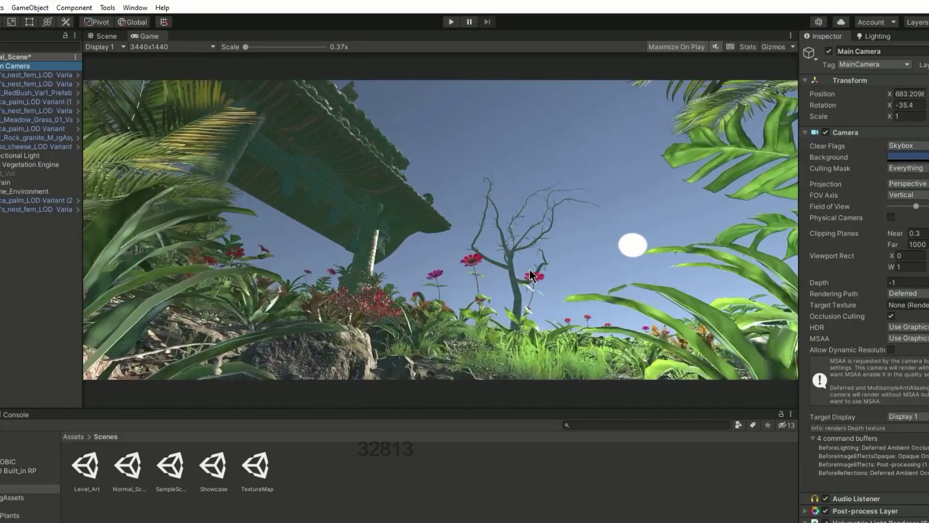
pyautogui.hotkey('ctrl', 'z')
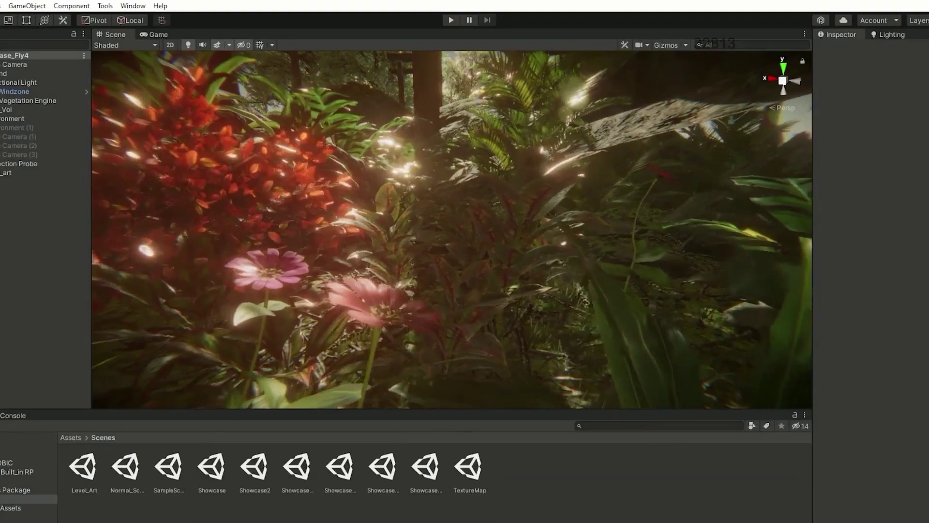
# - Open the Showcase scene and preview it briefly in play mode
pyautogui.moveTo(628, 273); pyautogui.dragTo(573, 246, button='right')
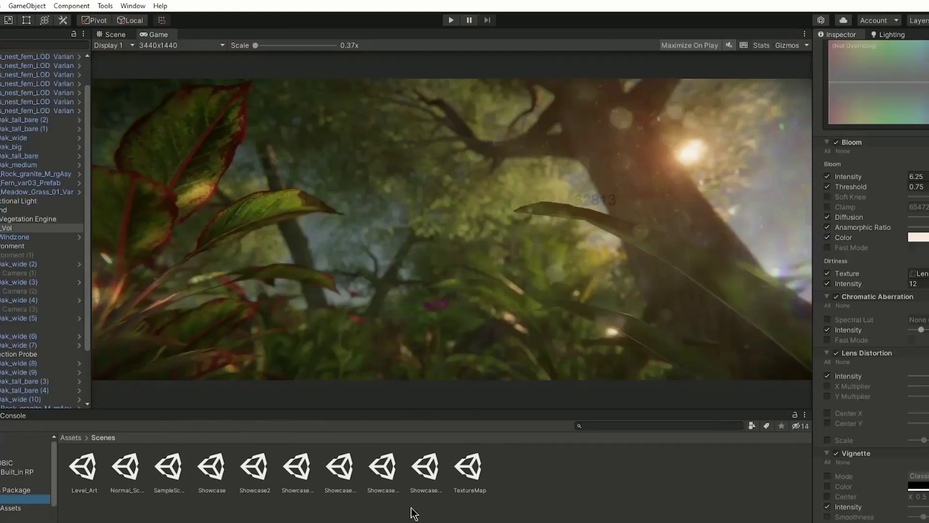
pyautogui.doubleClick(425, 465)
pyautogui.click(451, 20)
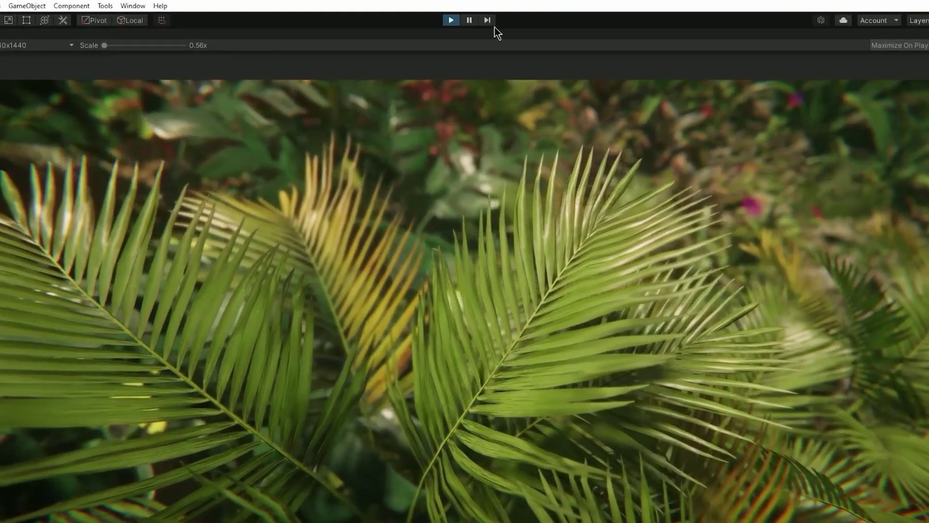
pyautogui.click(452, 20)
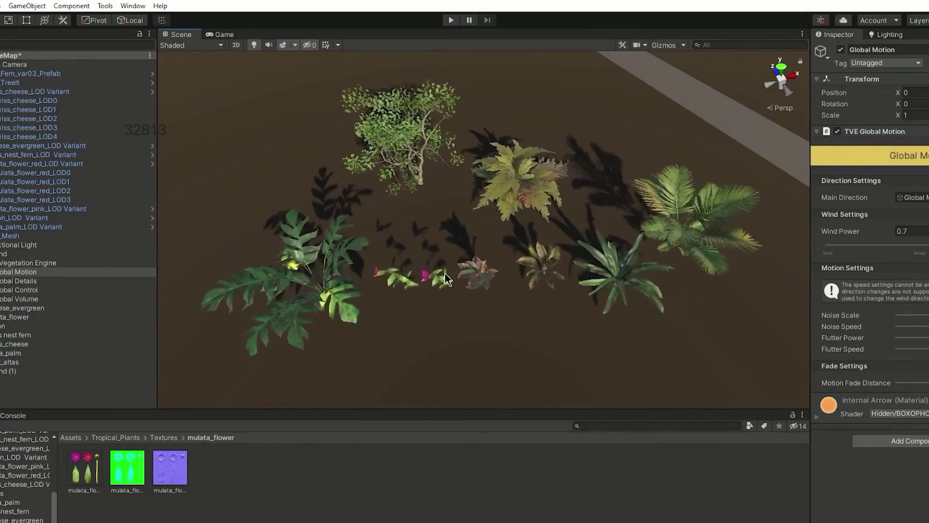
# - Select the TVE_TreeIt tree in the plant lineup to view its Tree Bark and Tree Leaves materials
pyautogui.click(421, 155)
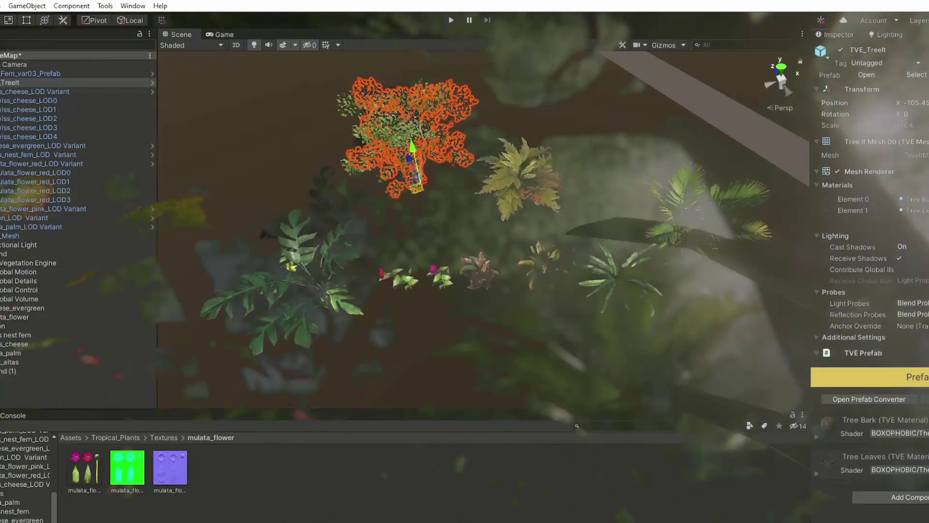